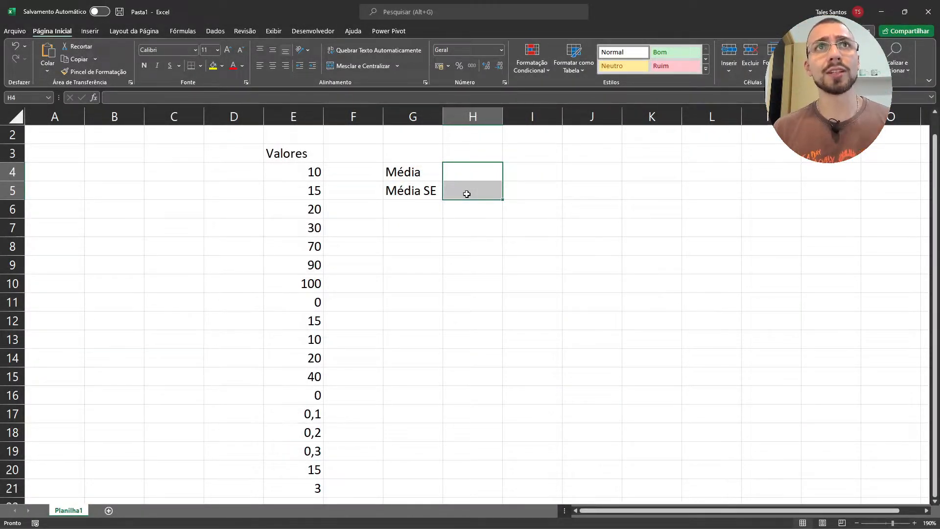
# Select the values in E4:E21 to check their average in the selection summary.
pyautogui.click(369, 179)
pyautogui.moveTo(304, 172); pyautogui.dragTo(286, 302)
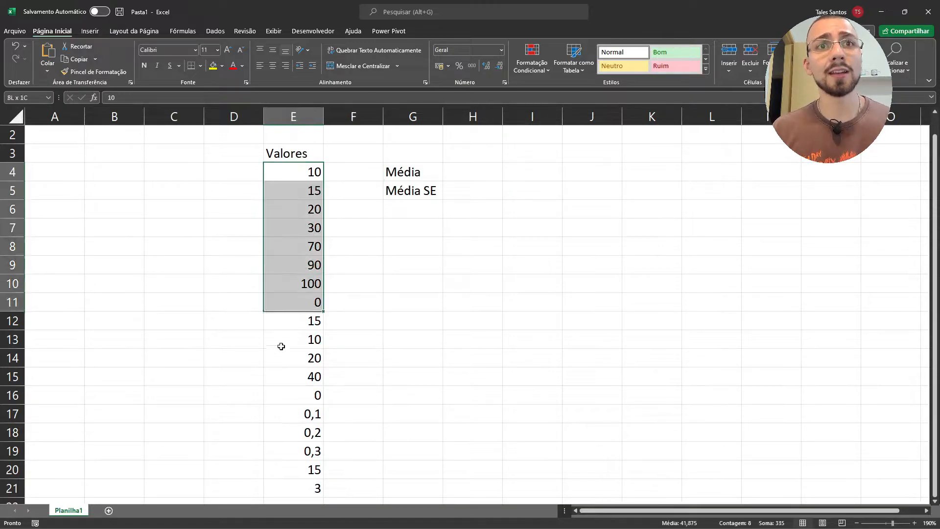
pyautogui.moveTo(281, 347); pyautogui.dragTo(296, 491)
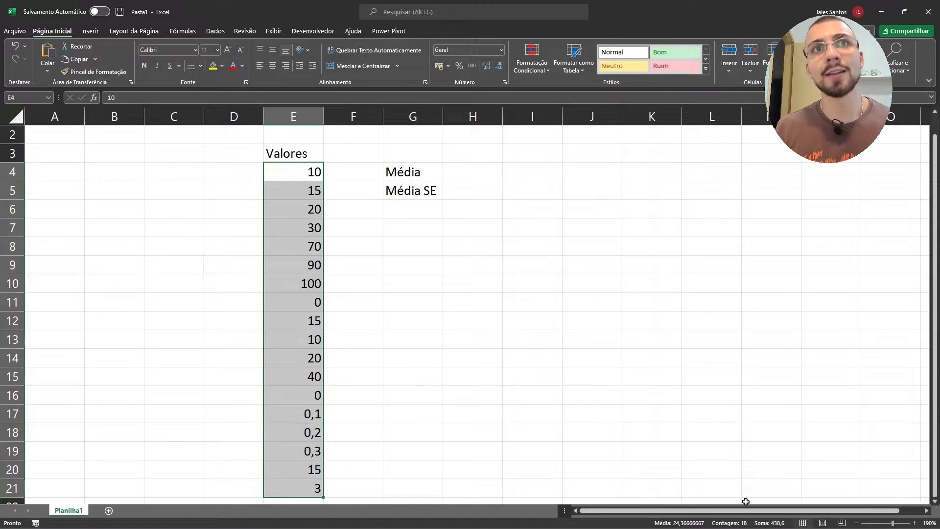
pyautogui.click(450, 222)
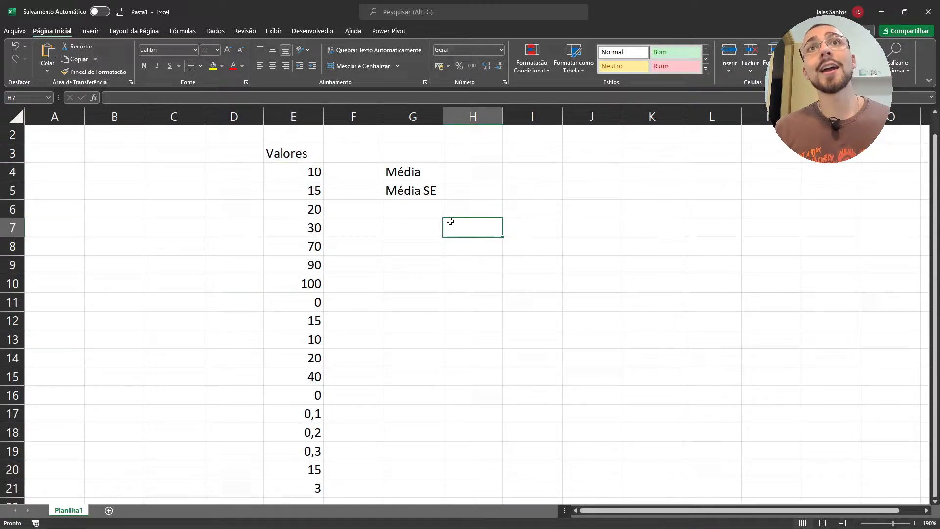
# Enter the formula =MÉDIA(E4:E21) in cell H4, beside the Média label.
pyautogui.click(468, 172)
pyautogui.write('=M')
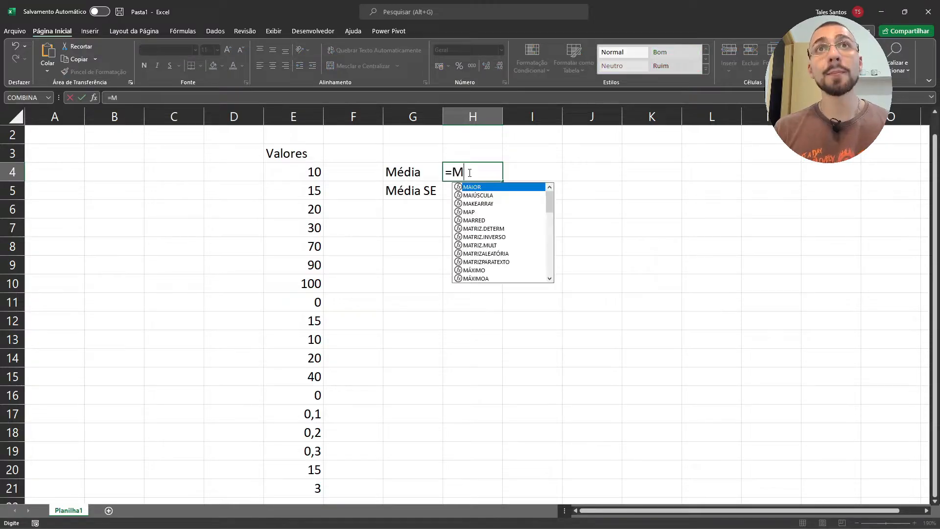
pyautogui.write('ÉDIA(')
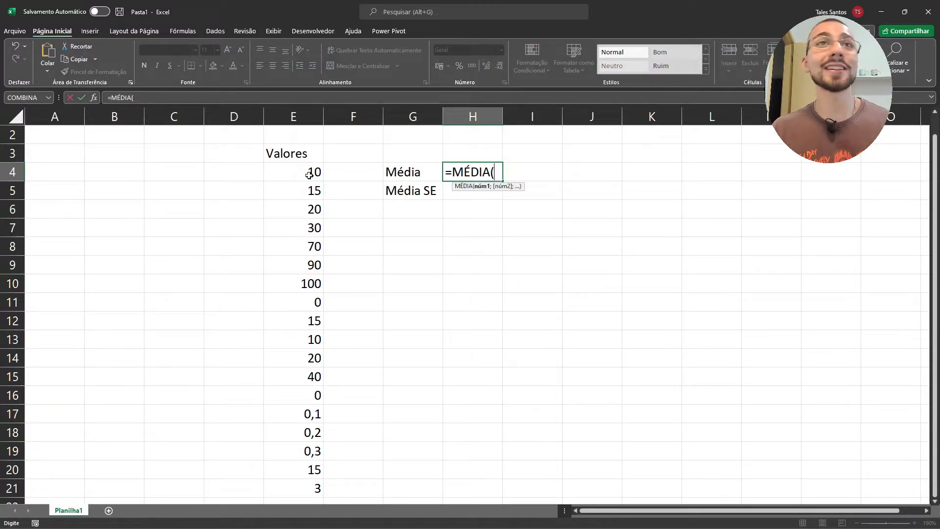
pyautogui.moveTo(309, 175); pyautogui.dragTo(301, 482)
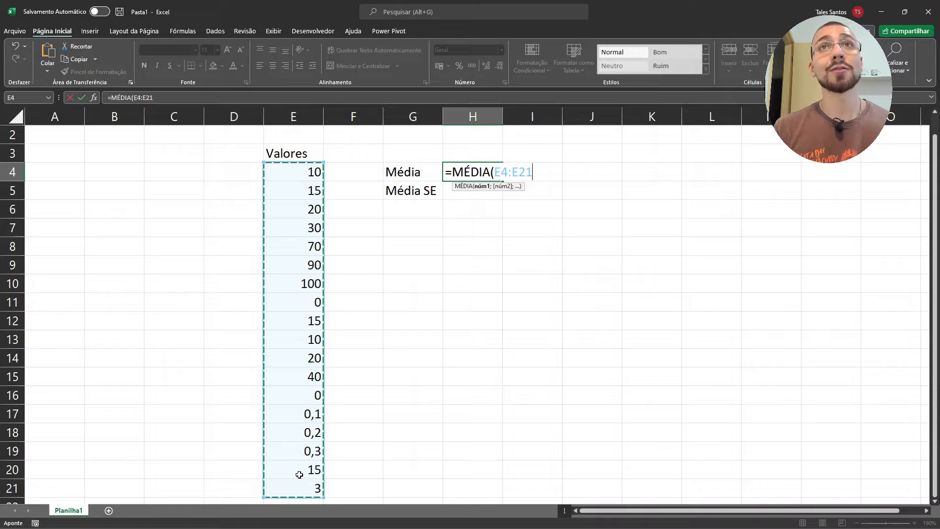
pyautogui.write(')')
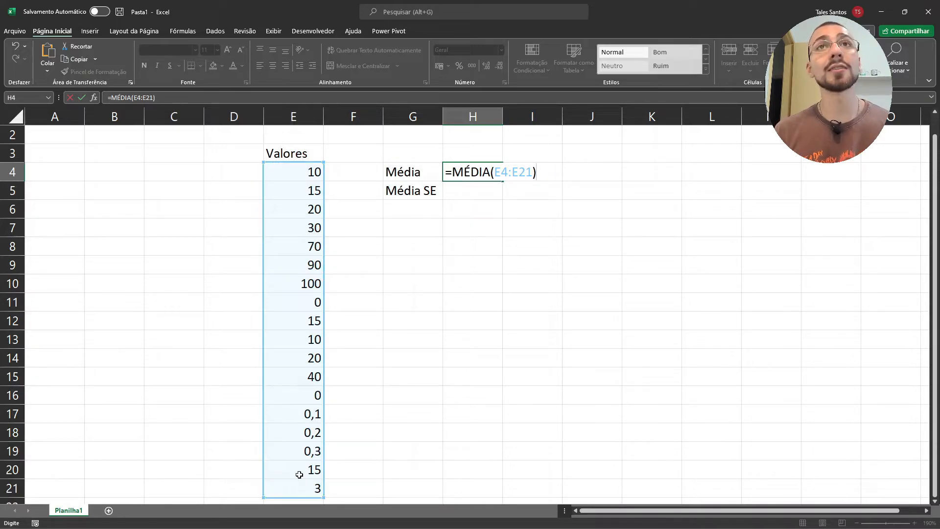
pyautogui.press('Return')
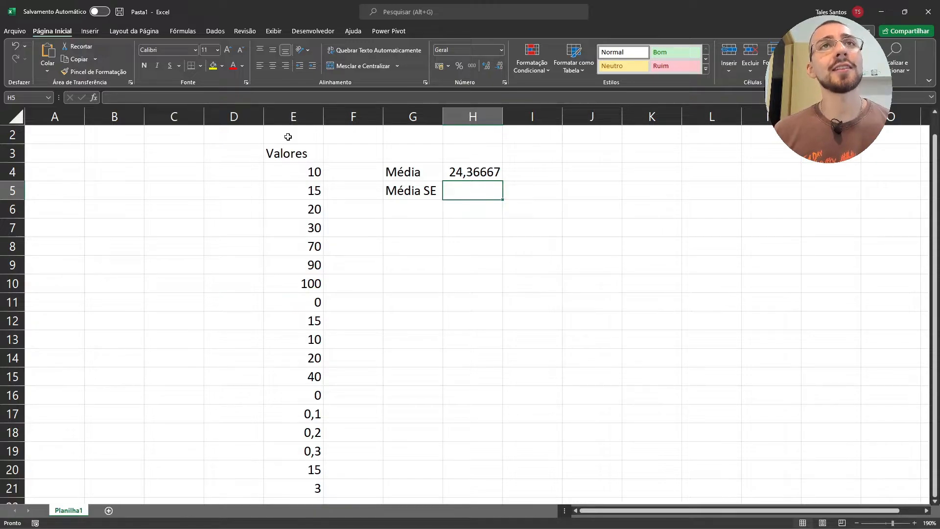
# Examine the values in column E from row 4 to 21, including the zeros and the decimals in E17:E19.
pyautogui.click(296, 175)
pyautogui.moveTo(297, 183); pyautogui.dragTo(300, 307)
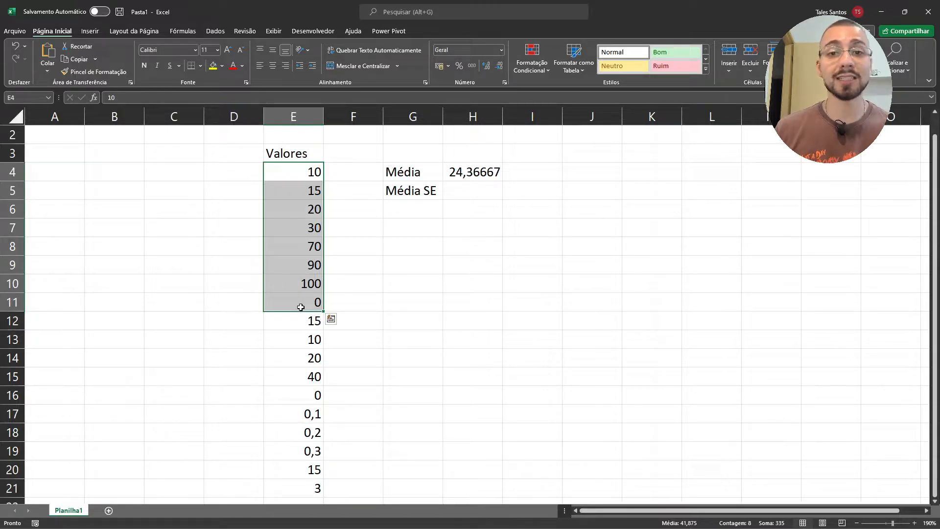
pyautogui.click(301, 307)
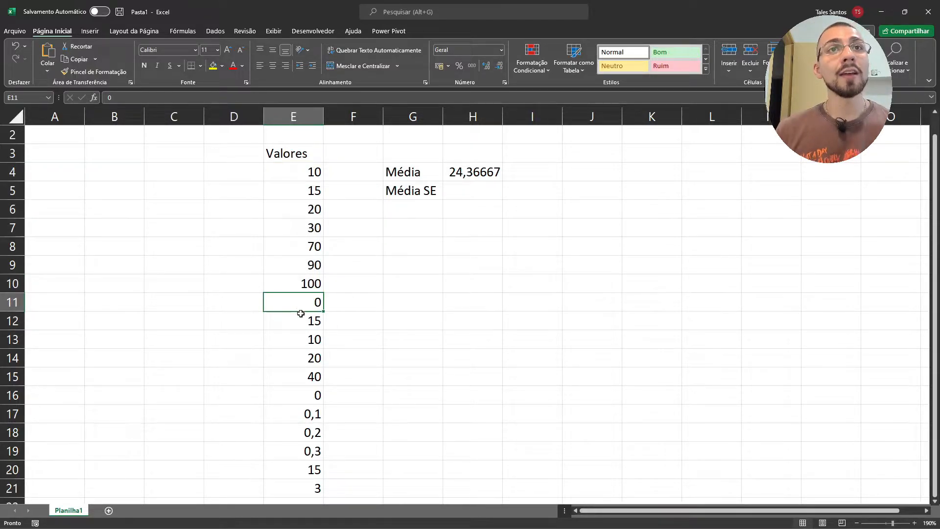
pyautogui.click(301, 314)
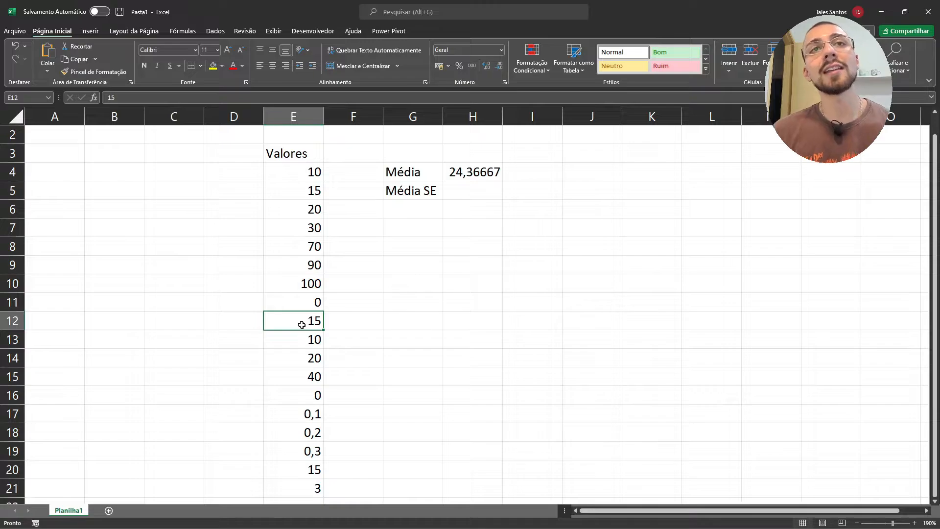
pyautogui.moveTo(302, 325); pyautogui.dragTo(303, 395)
pyautogui.click(302, 413)
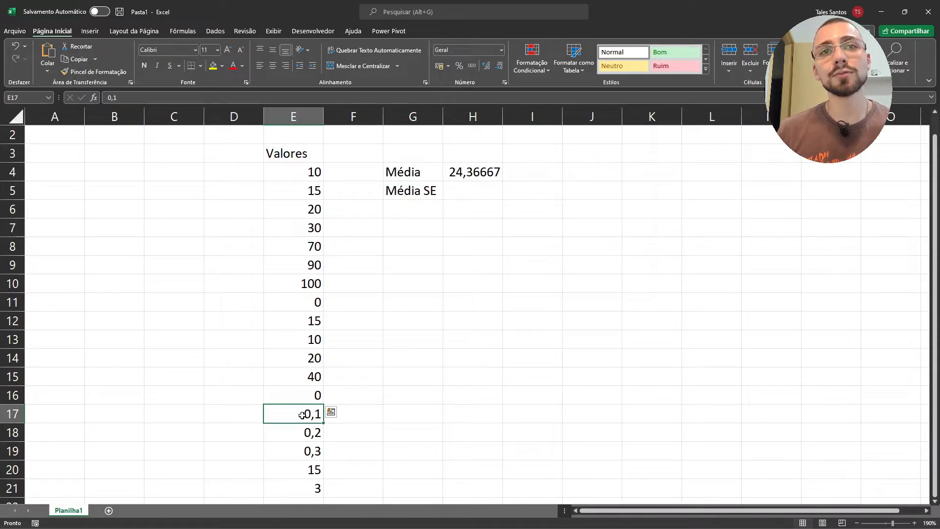
pyautogui.moveTo(301, 415); pyautogui.dragTo(305, 450)
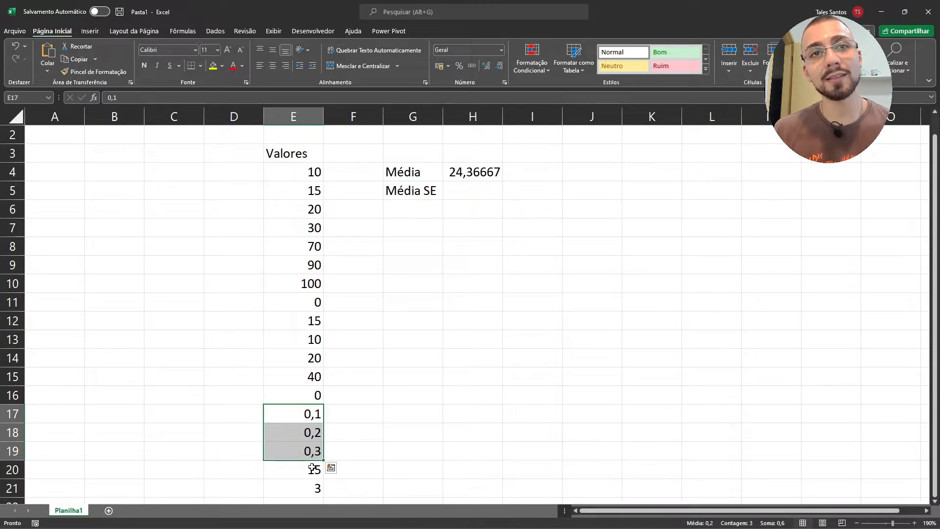
pyautogui.click(312, 469)
pyautogui.click(315, 485)
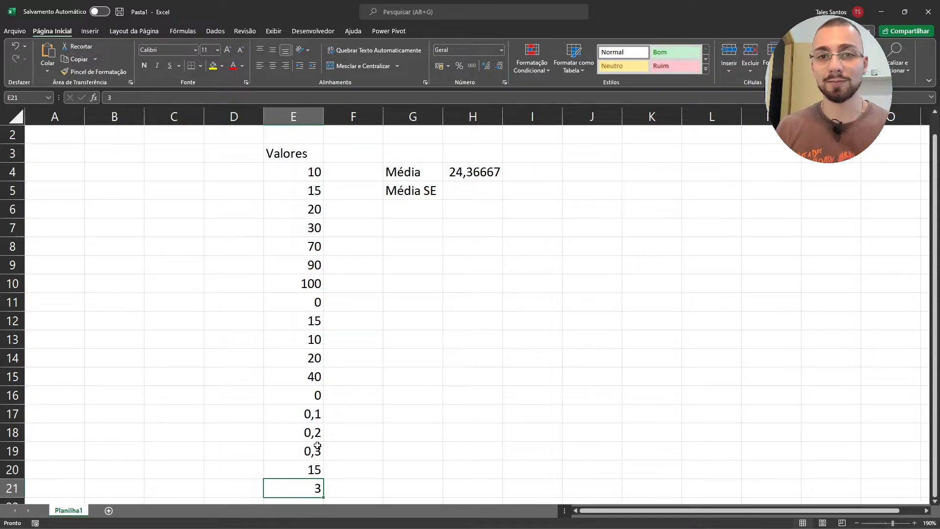
pyautogui.click(415, 233)
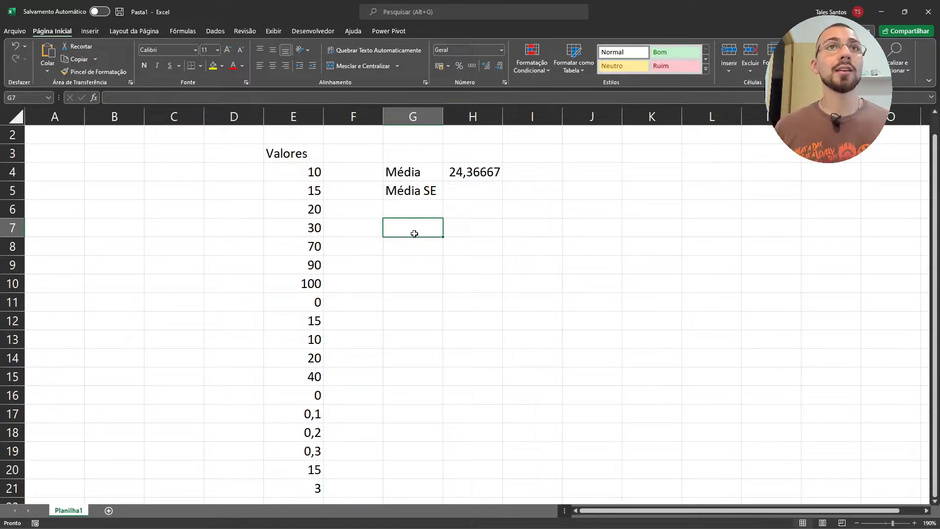
pyautogui.moveTo(304, 172); pyautogui.dragTo(311, 205)
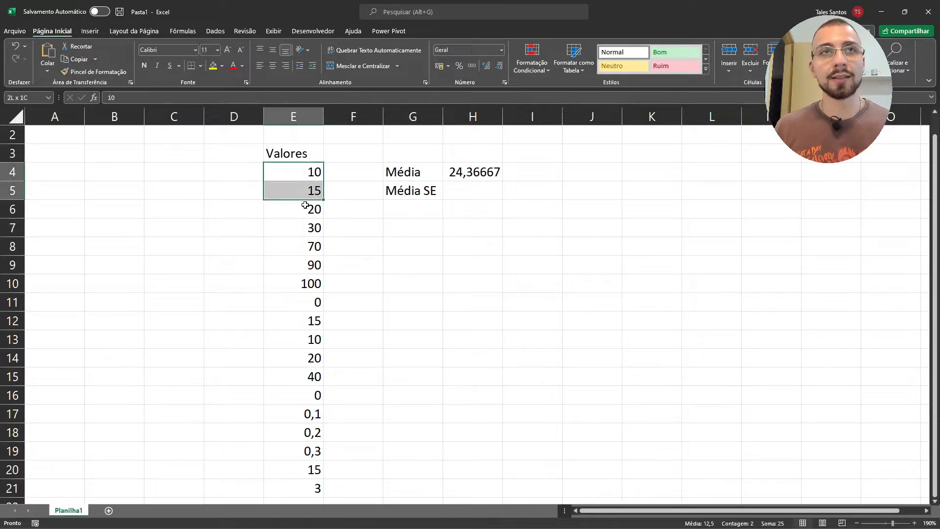
# Rename the header in E3 as "Qtd de Funcionarios" and fit column E's width to its contents.
pyautogui.click(281, 153)
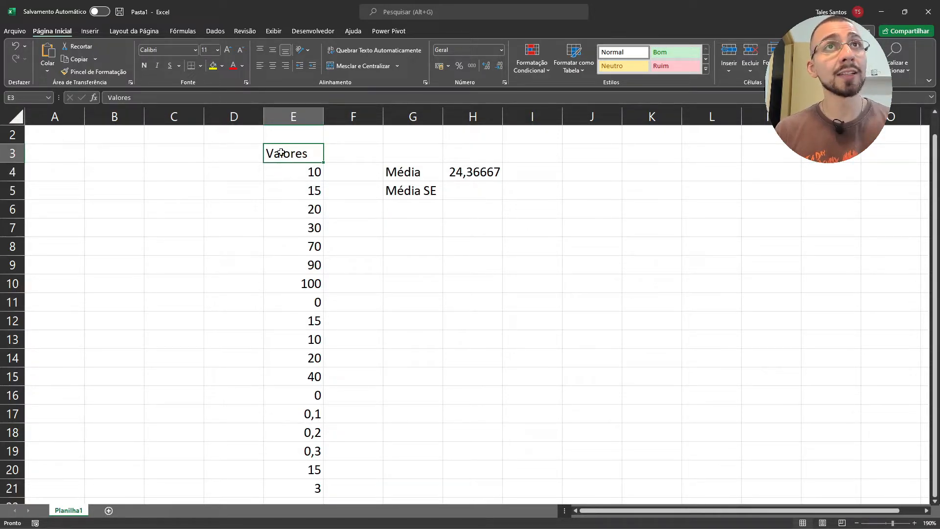
pyautogui.write('Qtd de ')
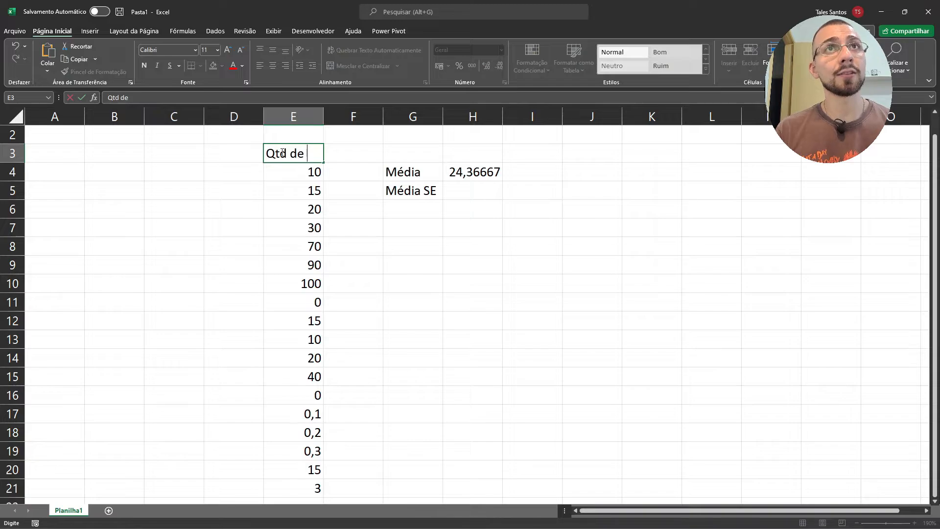
pyautogui.write('Funcionarios')
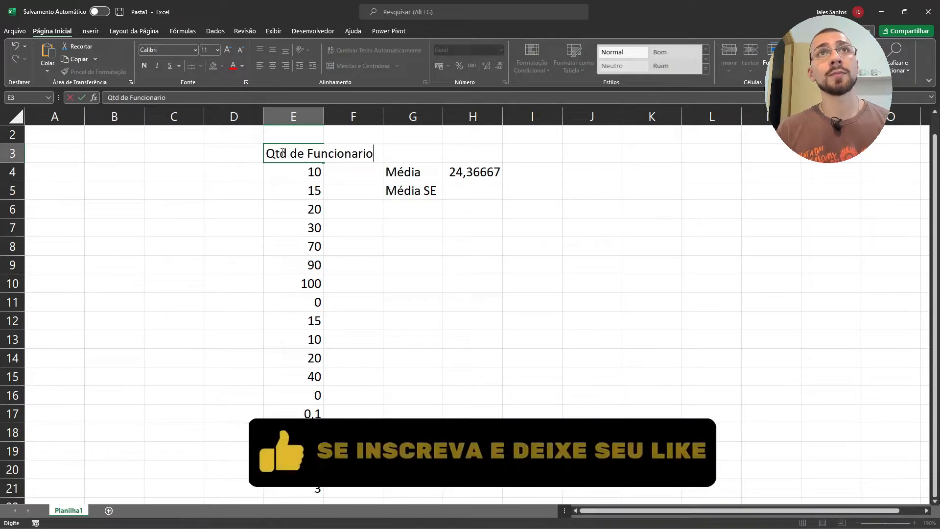
pyautogui.press('Return')
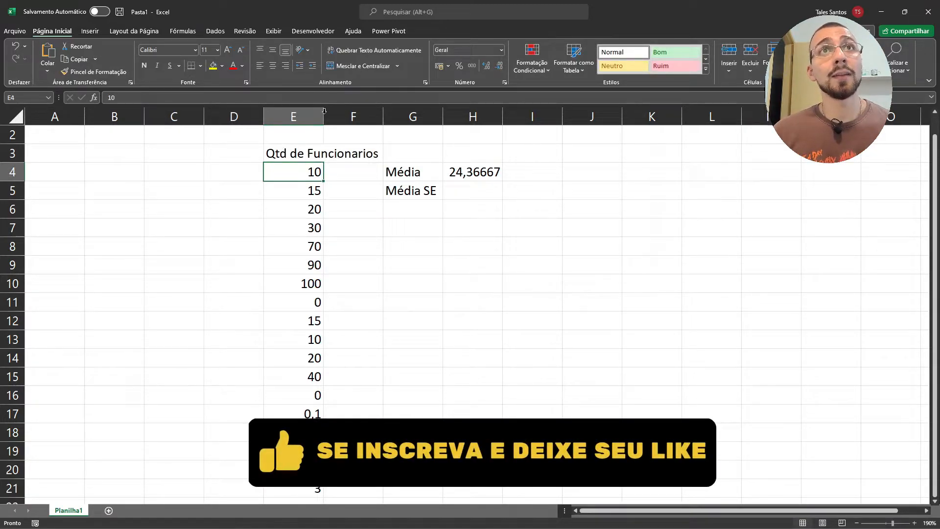
pyautogui.doubleClick(323, 116)
# Examine the zero in E11, the decimals in E17:E19 and the average formula in H4.
pyautogui.click(316, 196)
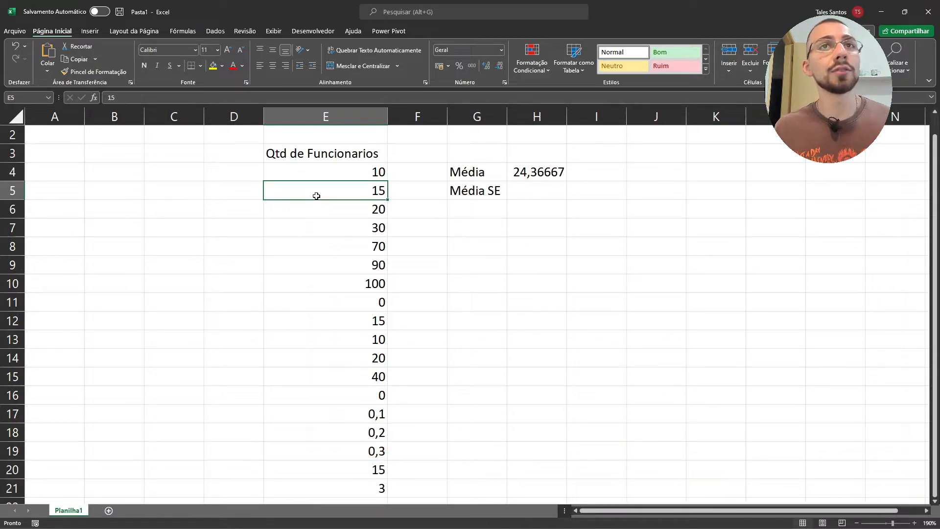
pyautogui.click(318, 306)
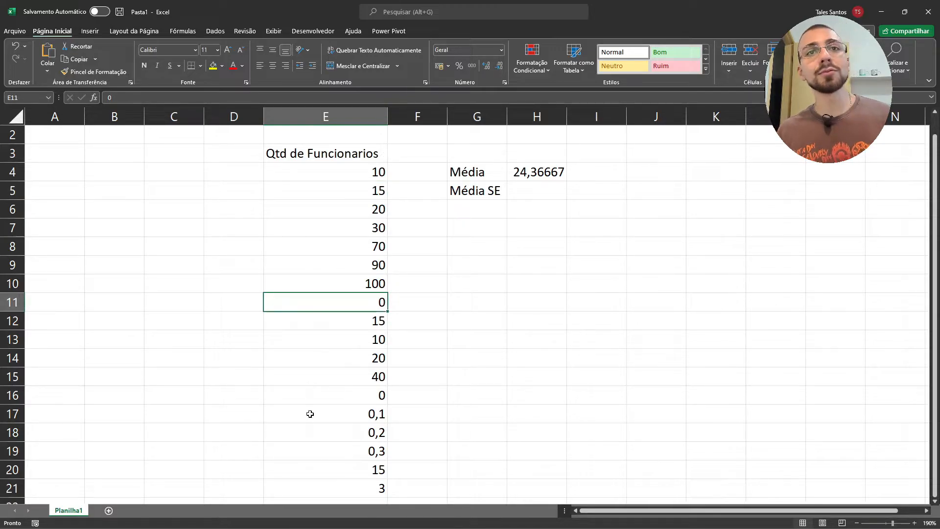
pyautogui.click(311, 415)
pyautogui.click(315, 431)
pyautogui.click(316, 442)
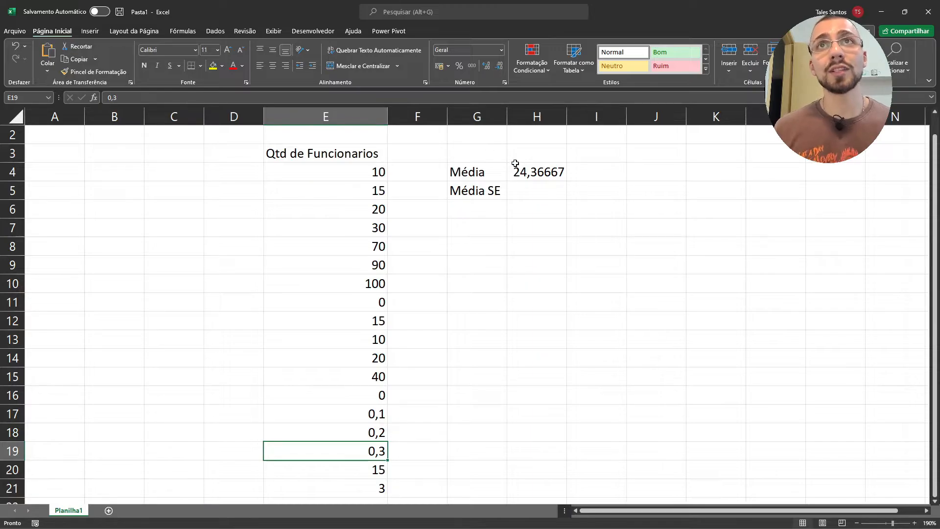
pyautogui.click(512, 165)
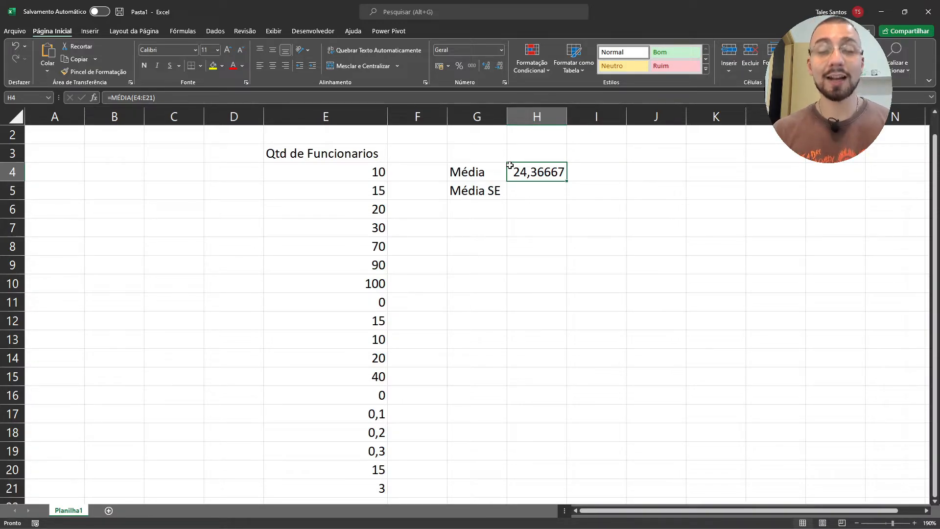
# Begin a MÉDIASE formula in cell H5, beside the Média SE label, with E4:E21 as its range.
pyautogui.press('Return')
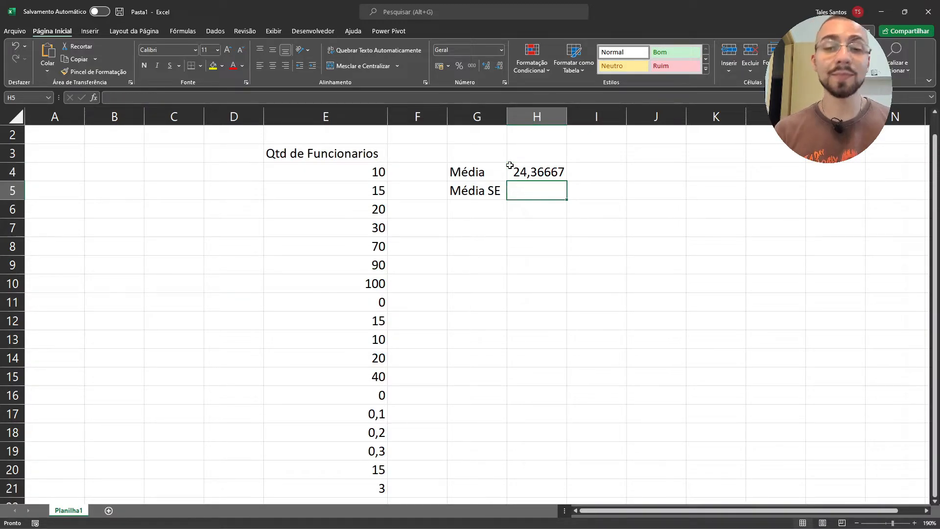
pyautogui.write('=')
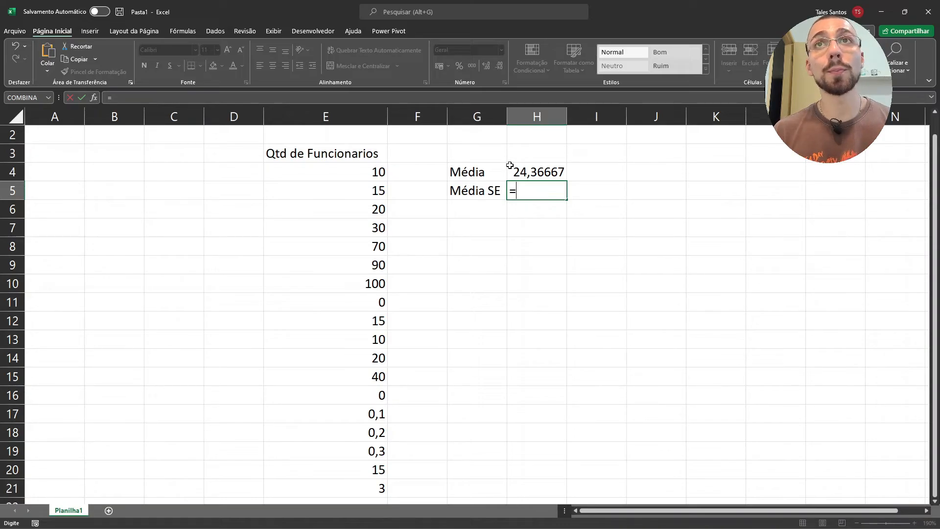
pyautogui.write('MÉD')
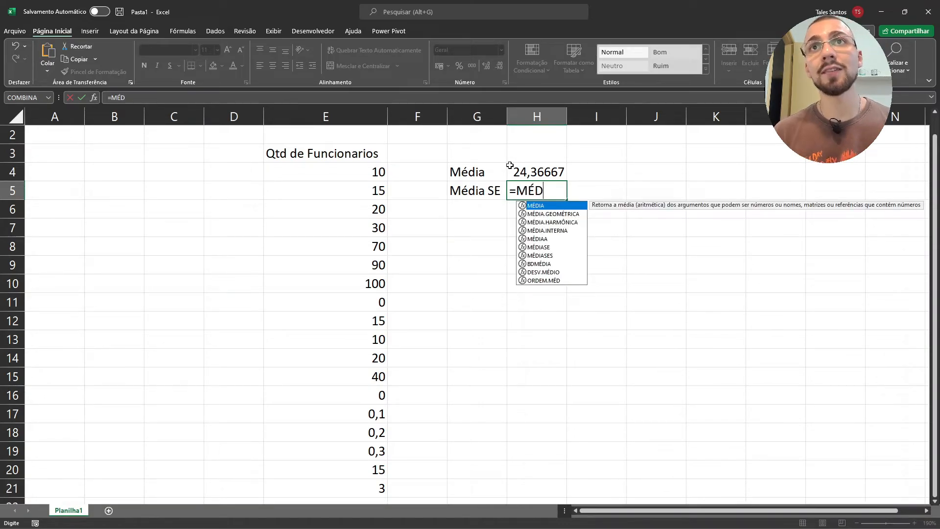
pyautogui.write('IA')
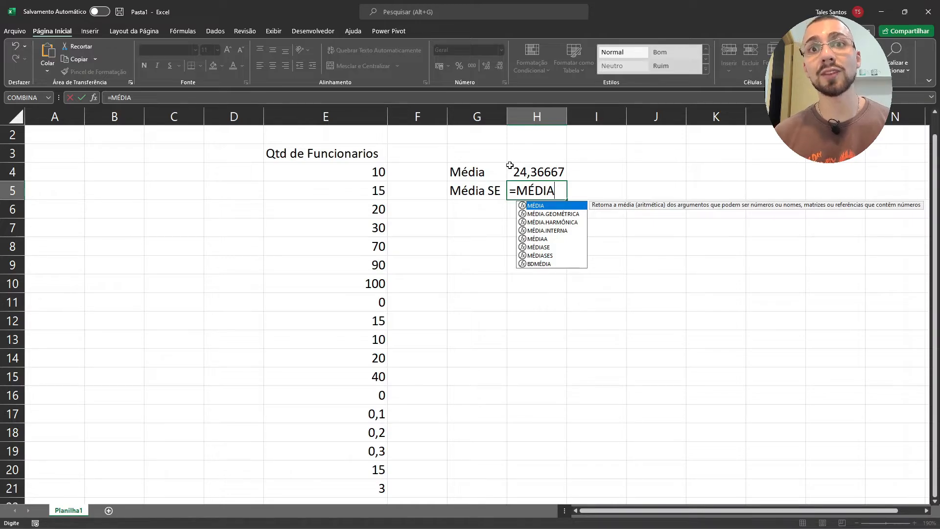
pyautogui.write('SE')
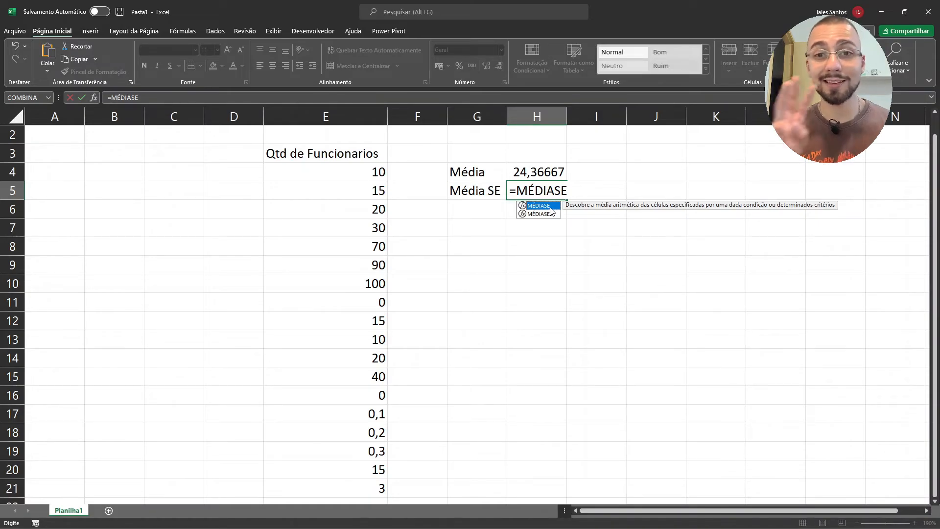
pyautogui.write('(')
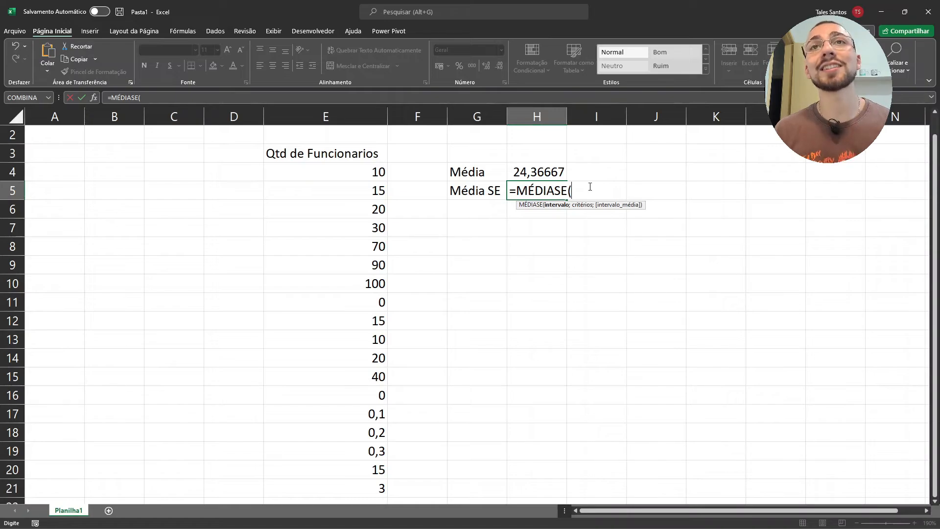
pyautogui.click(573, 188)
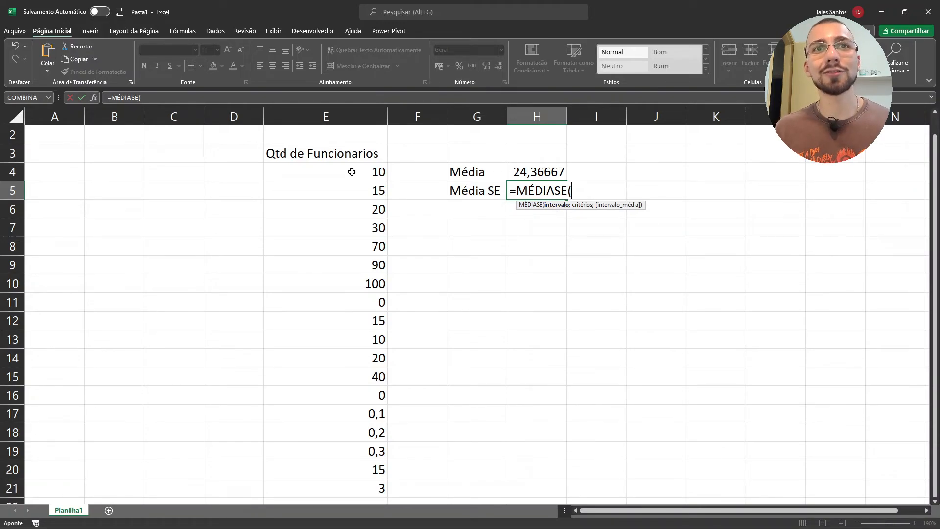
pyautogui.moveTo(352, 172); pyautogui.dragTo(358, 487)
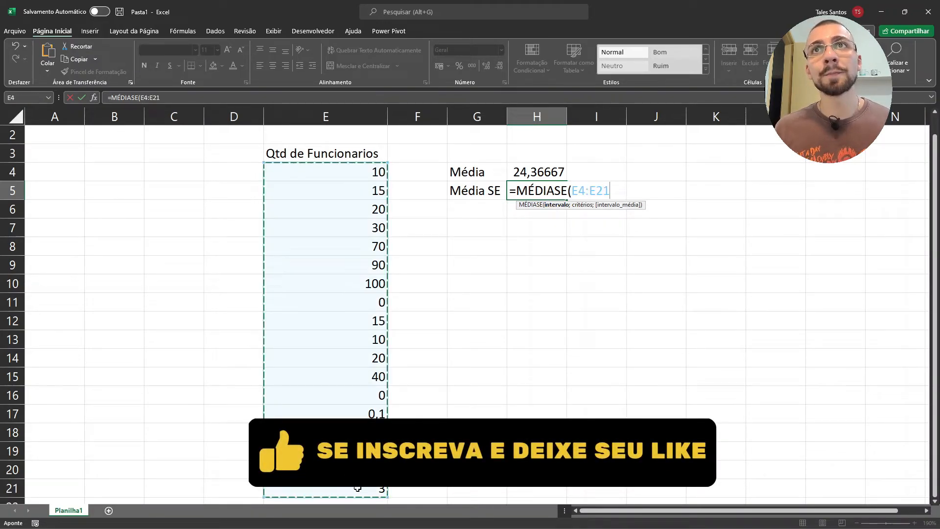
# Complete the MÉDIASE formula in H5 with the criterion ">"&0 and commit it.
pyautogui.write(';')
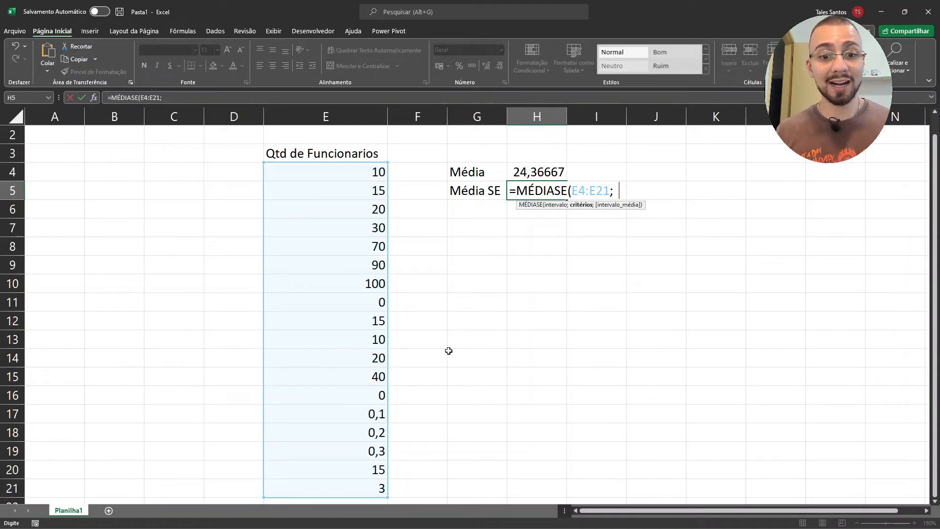
pyautogui.press('BackSpace')
pyautogui.write('">"')
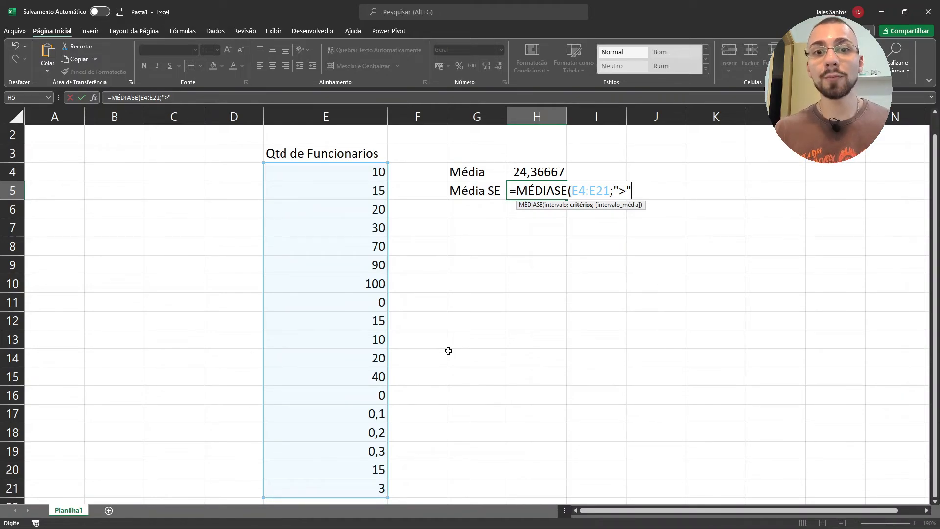
pyautogui.write('&')
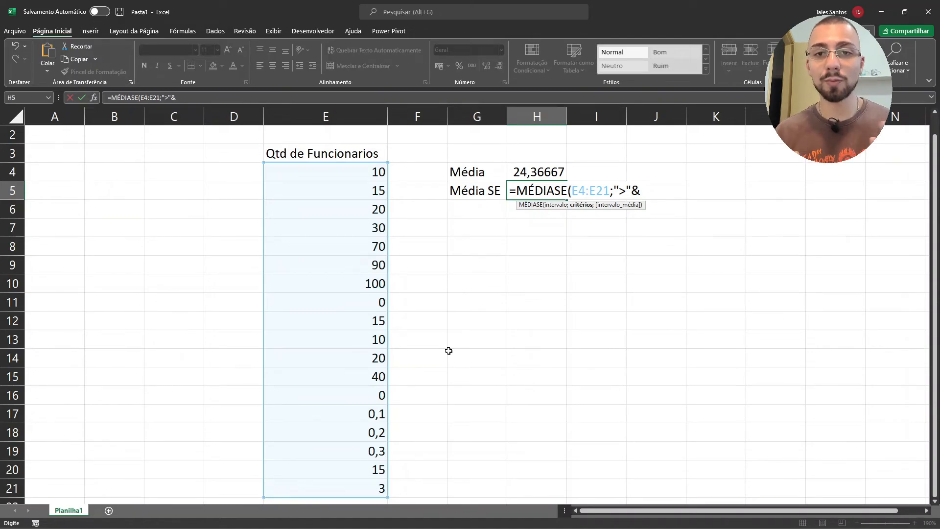
pyautogui.write('0')
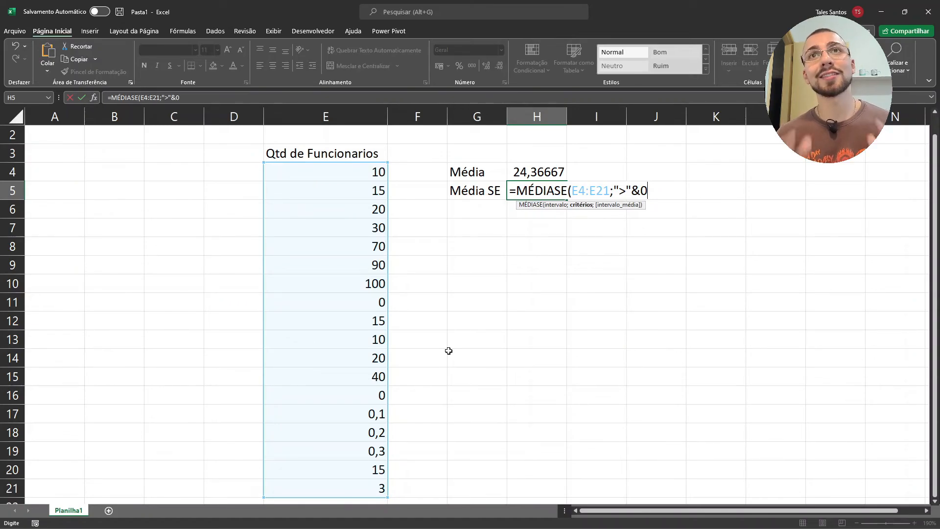
pyautogui.press('Return')
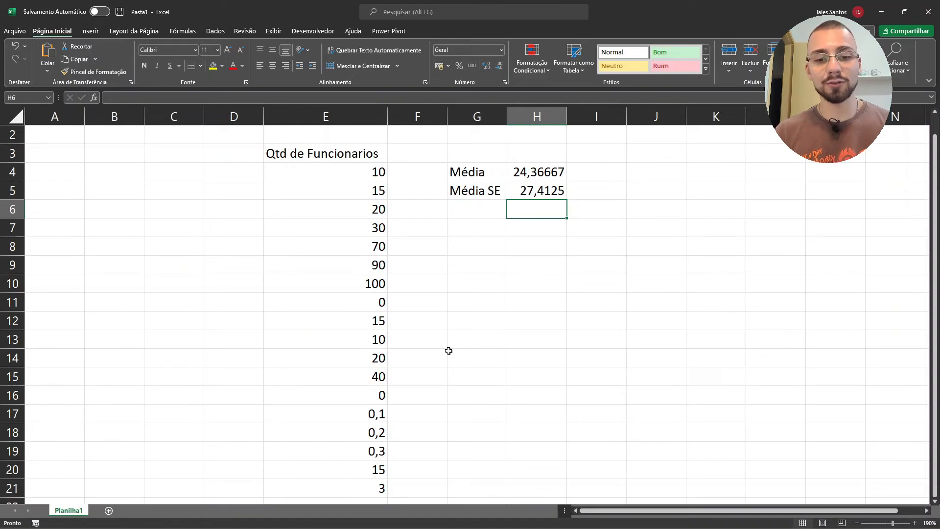
# Begin a second MÉDIASE formula in H6 over E4:E21 with a criterion starting with ">"&.
pyautogui.write('=')
pyautogui.press('BackSpace')
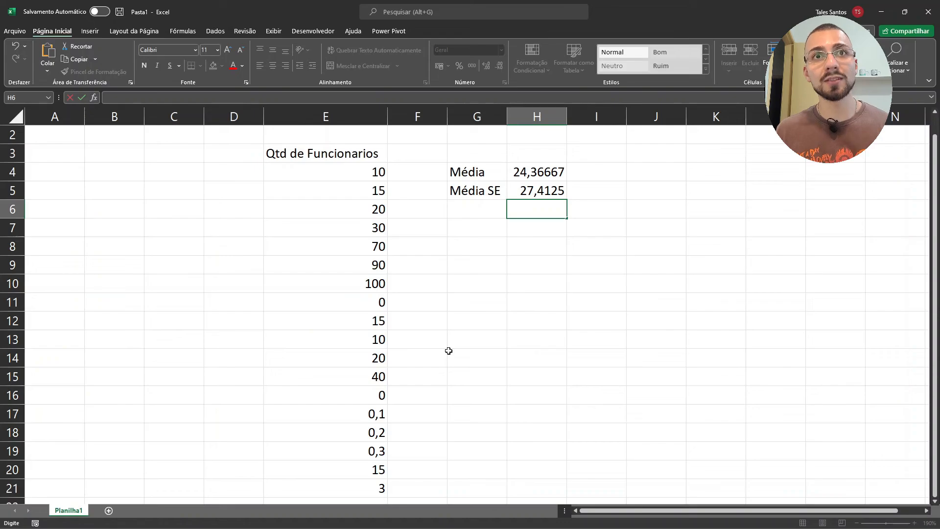
pyautogui.write('=MÉDIASE(')
pyautogui.moveTo(372, 172); pyautogui.dragTo(379, 479)
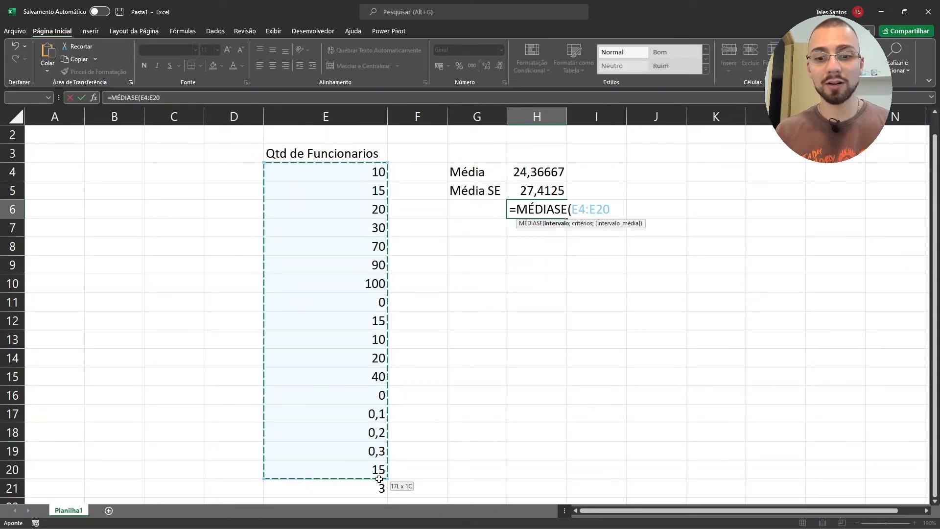
pyautogui.moveTo(379, 479); pyautogui.dragTo(379, 486)
pyautogui.write(';">"')
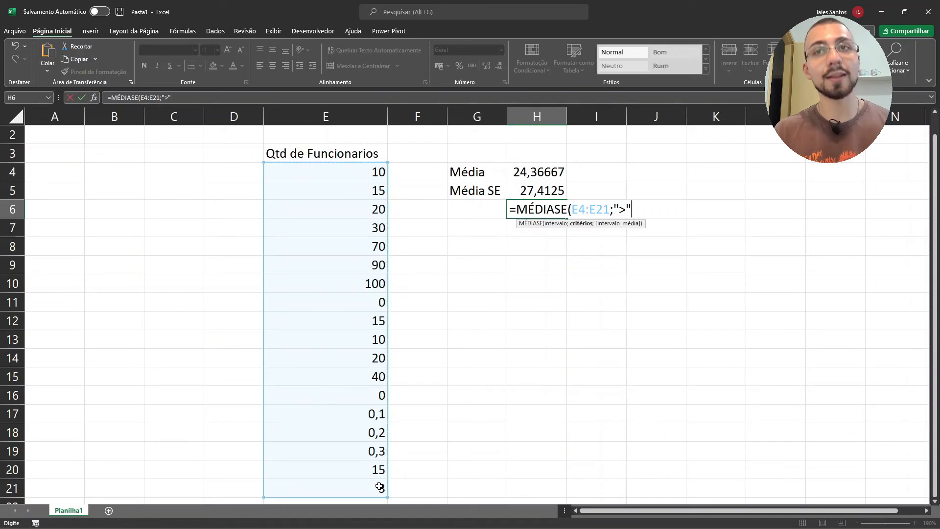
pyautogui.write('&')
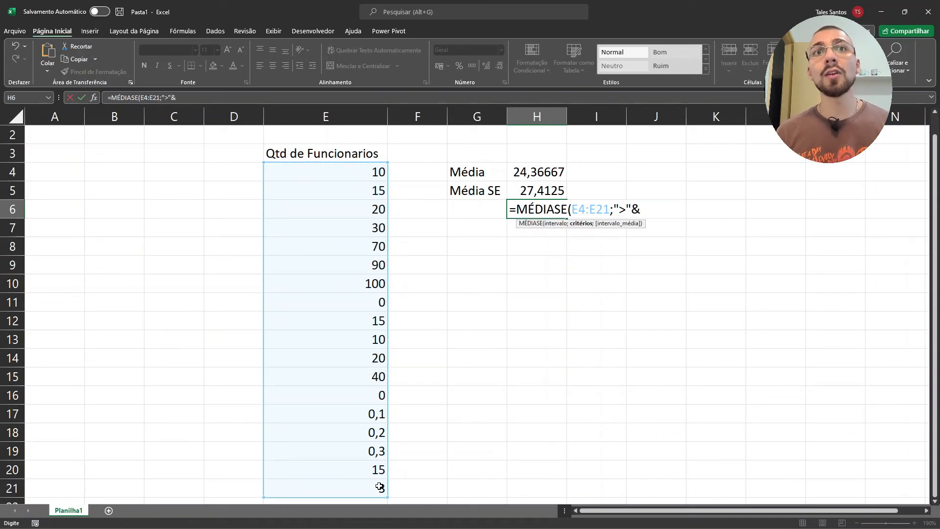